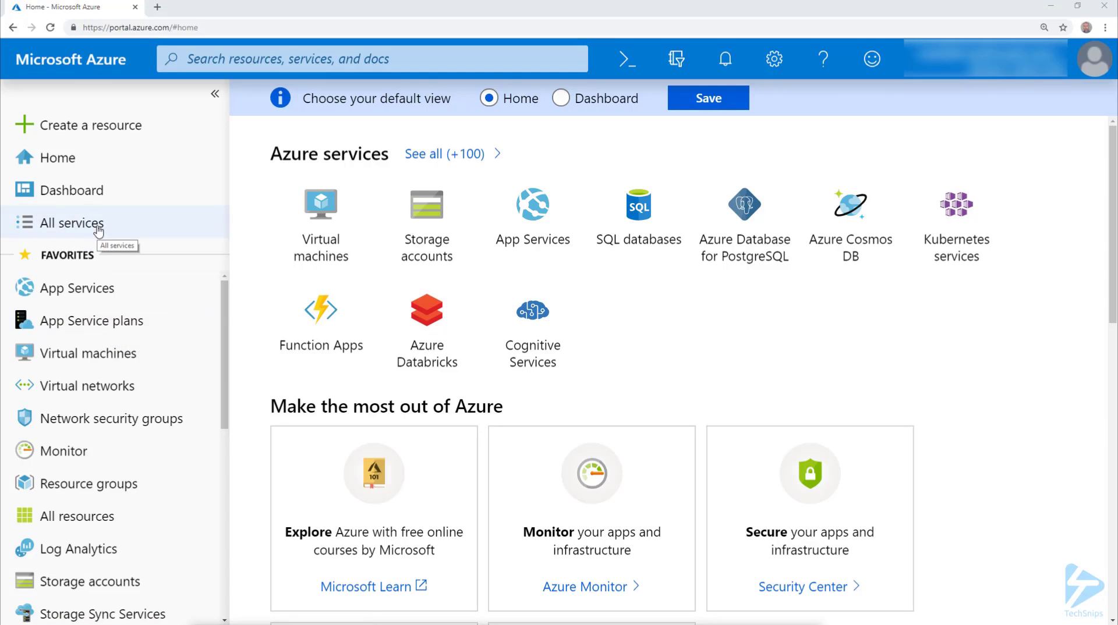
# - Start a new App Service plan and name it Demo-ASP
pyautogui.click(116, 321)
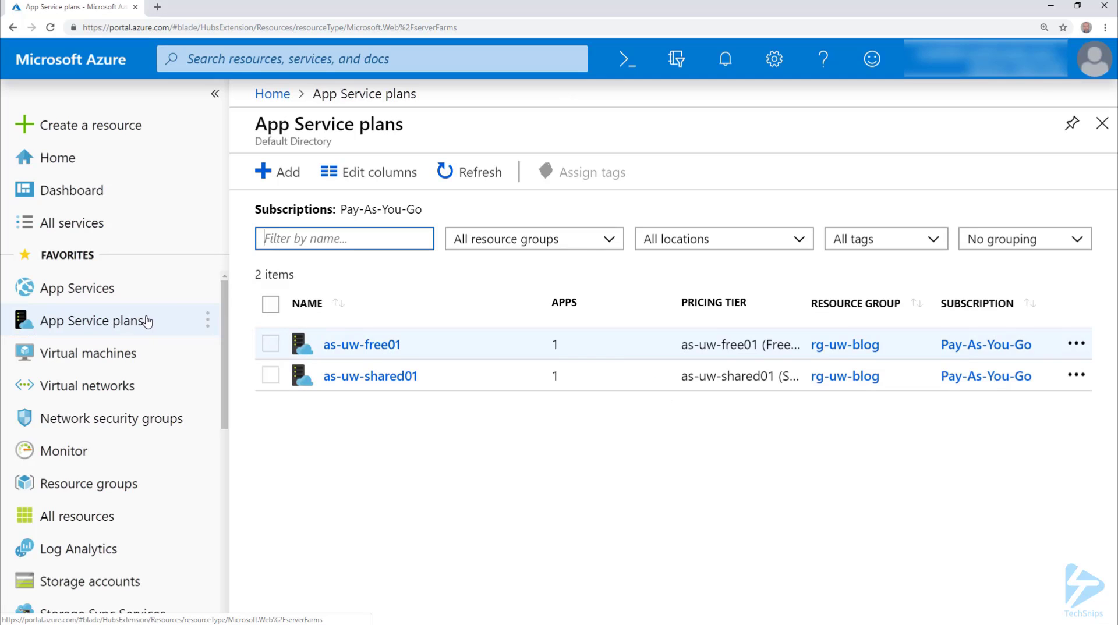
pyautogui.click(286, 179)
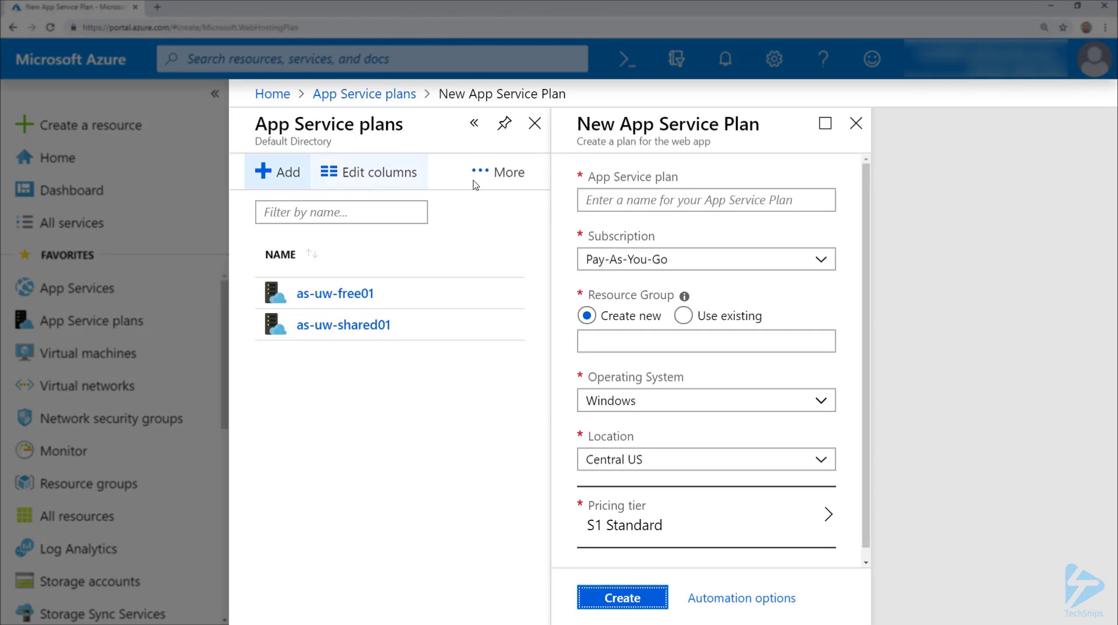
pyautogui.click(607, 200)
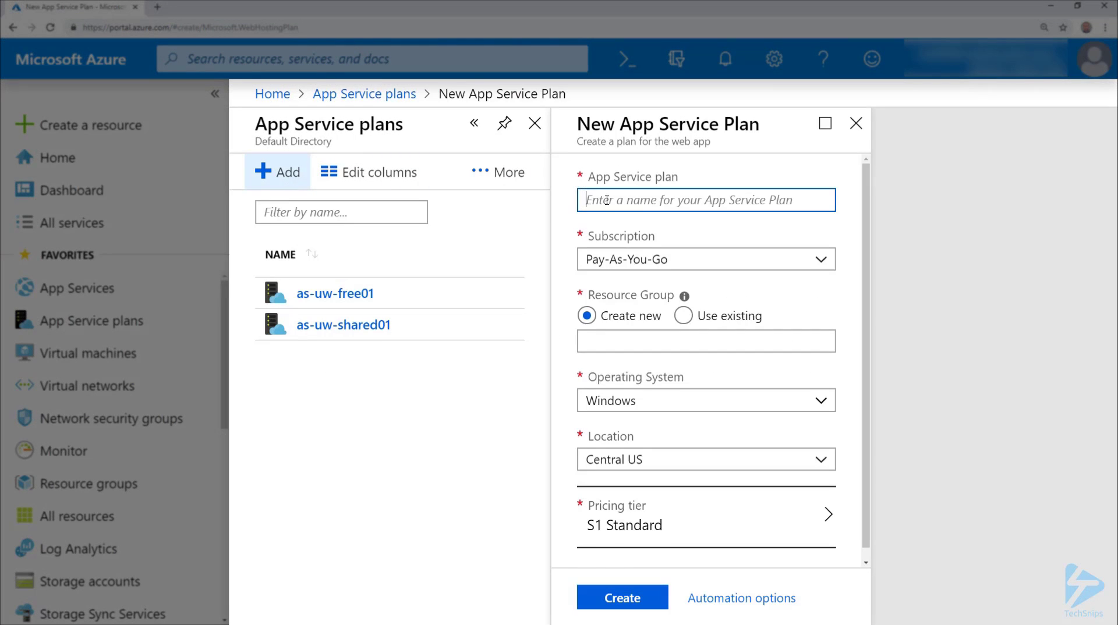
pyautogui.write('Demo-ASP')
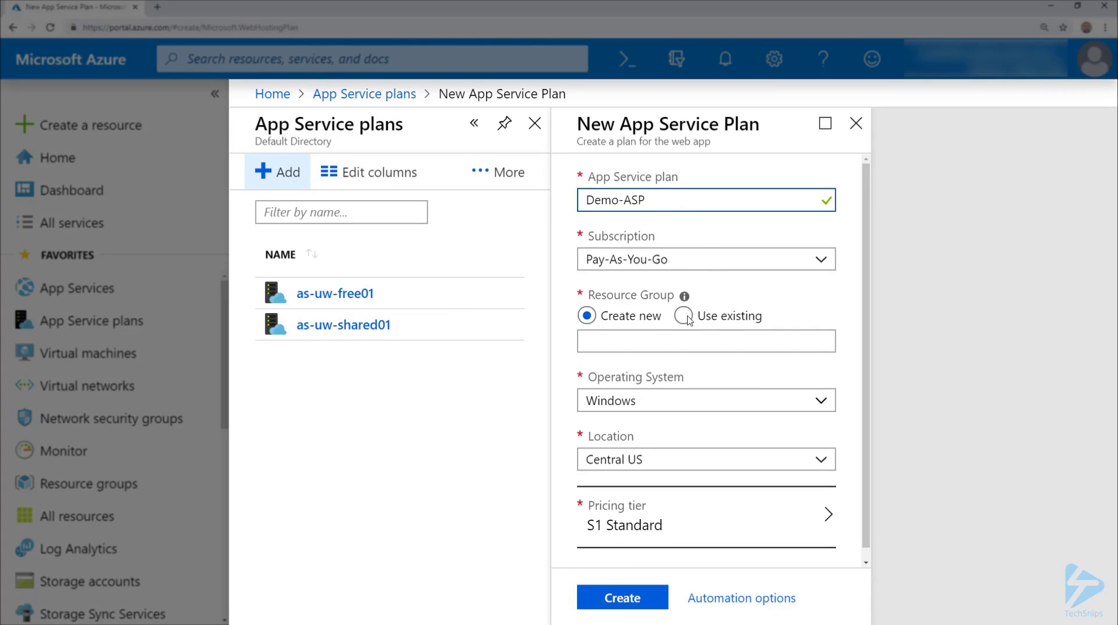
# - Assign the new App Service plan to the existing resource group Demo-WebApp
pyautogui.click(683, 317)
pyautogui.click(806, 342)
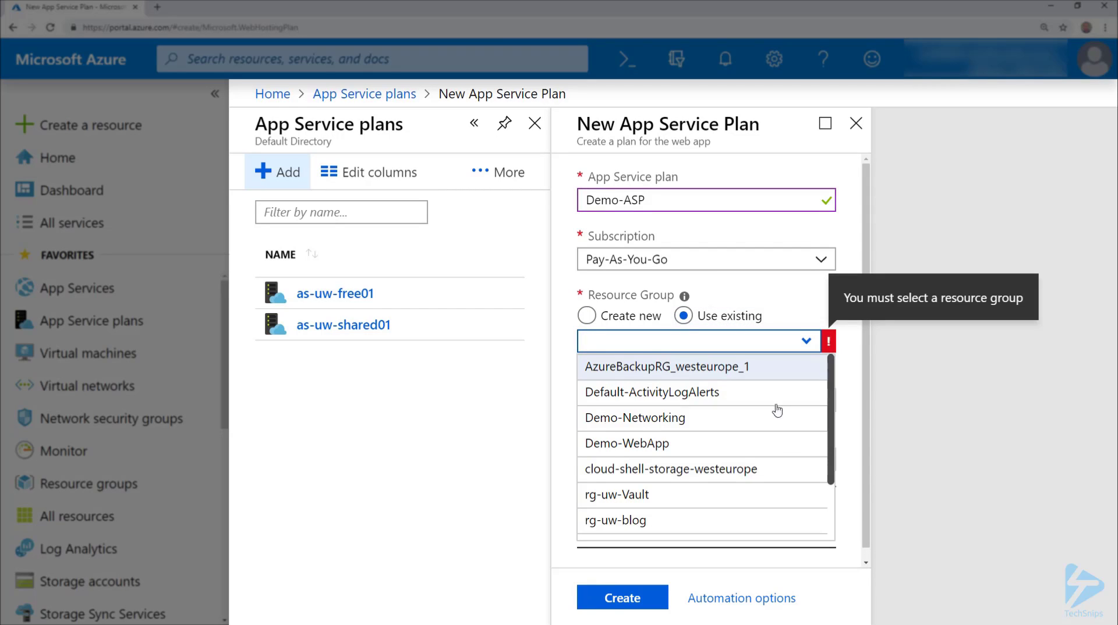
pyautogui.click(775, 444)
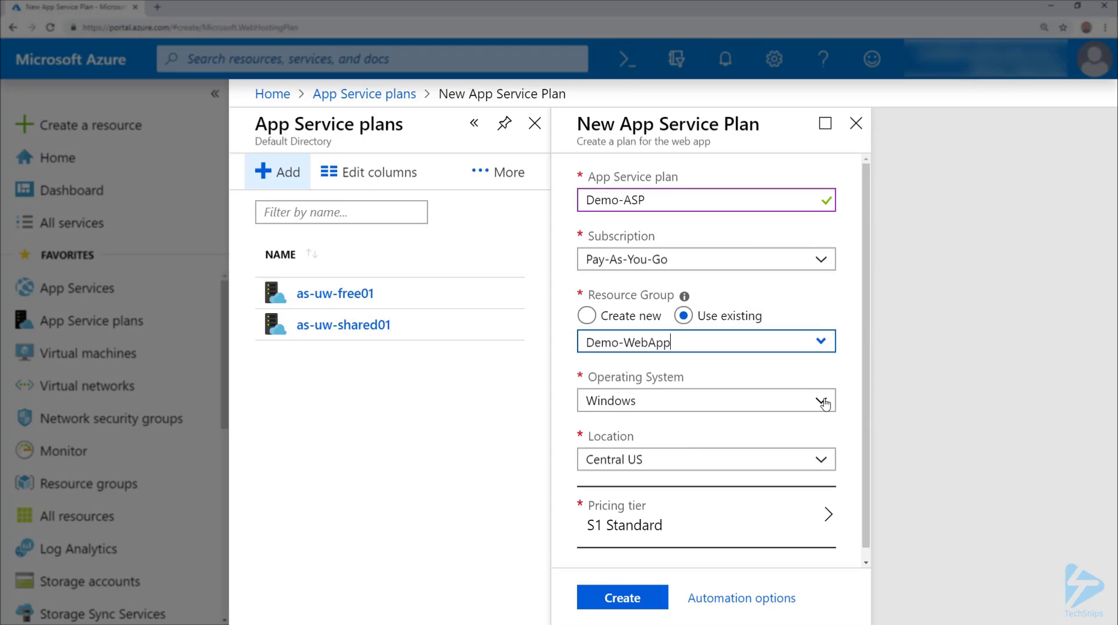
# - Set the plan's operating system to Windows and its location to West Europe
pyautogui.click(825, 404)
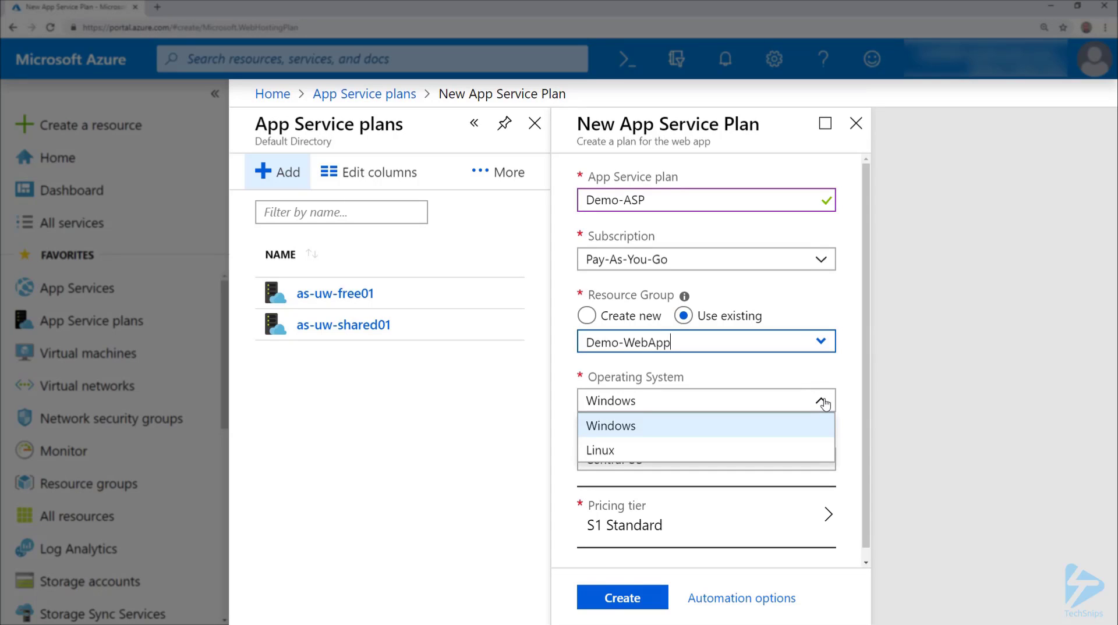
pyautogui.click(627, 431)
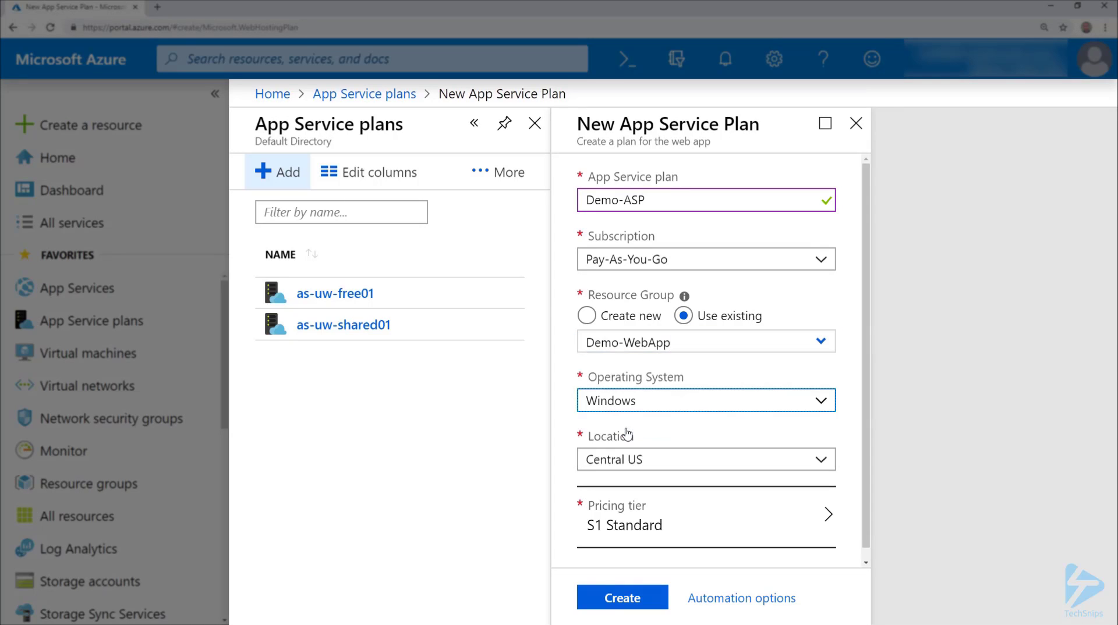
pyautogui.click(785, 464)
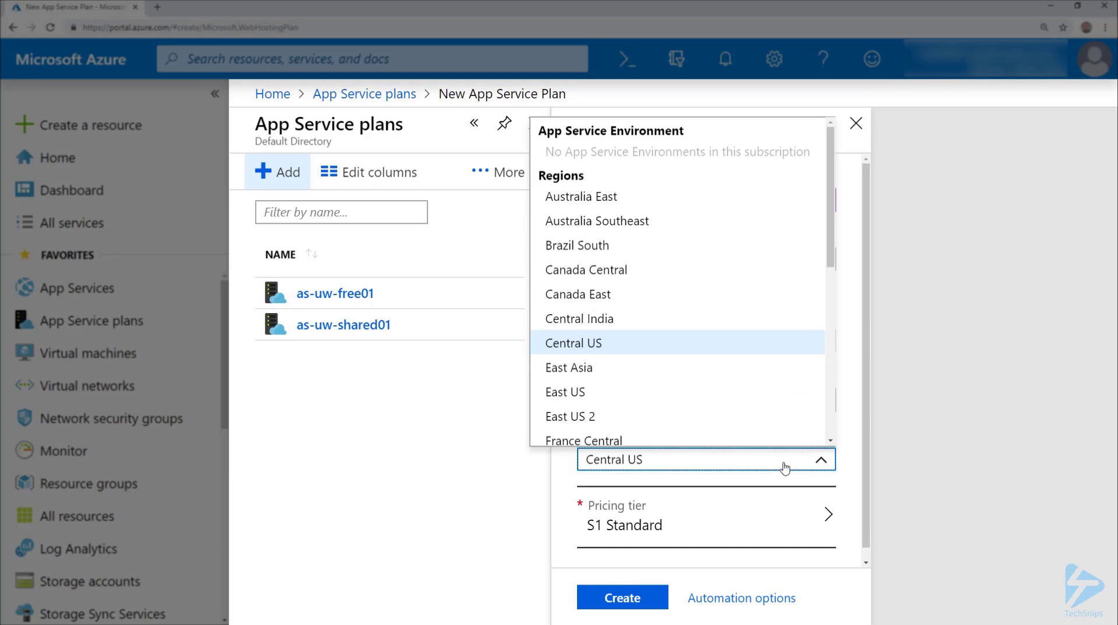
pyautogui.scroll(-5, 765, 294)
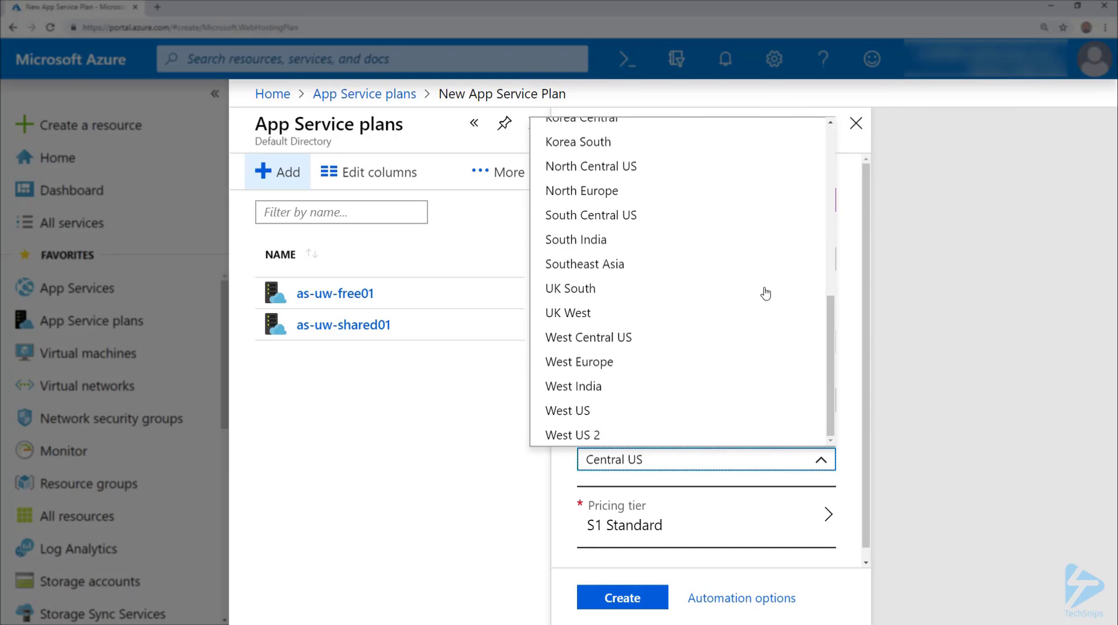
pyautogui.click(638, 363)
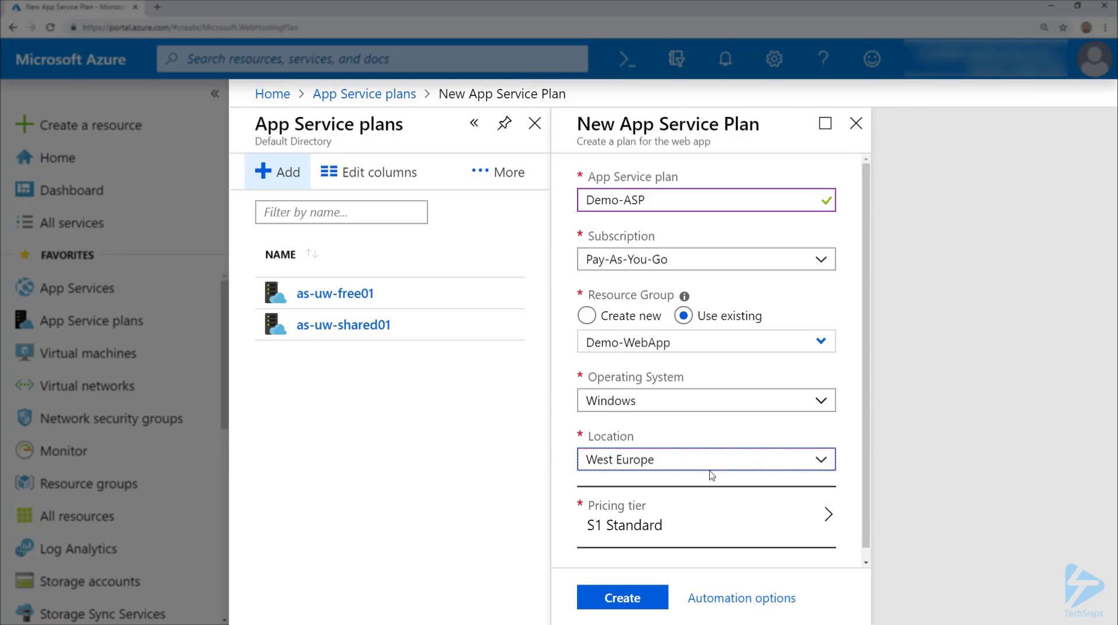
# - Apply the Dev / Test D1 pricing tier, create the App Service plan and refresh the plan list
pyautogui.click(747, 534)
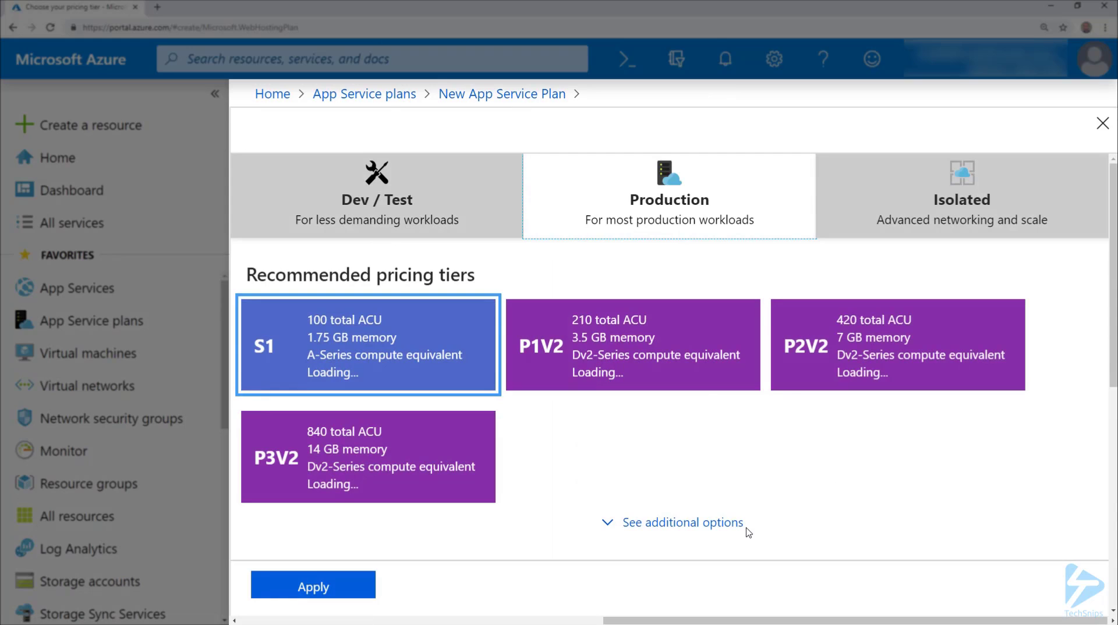
pyautogui.click(473, 202)
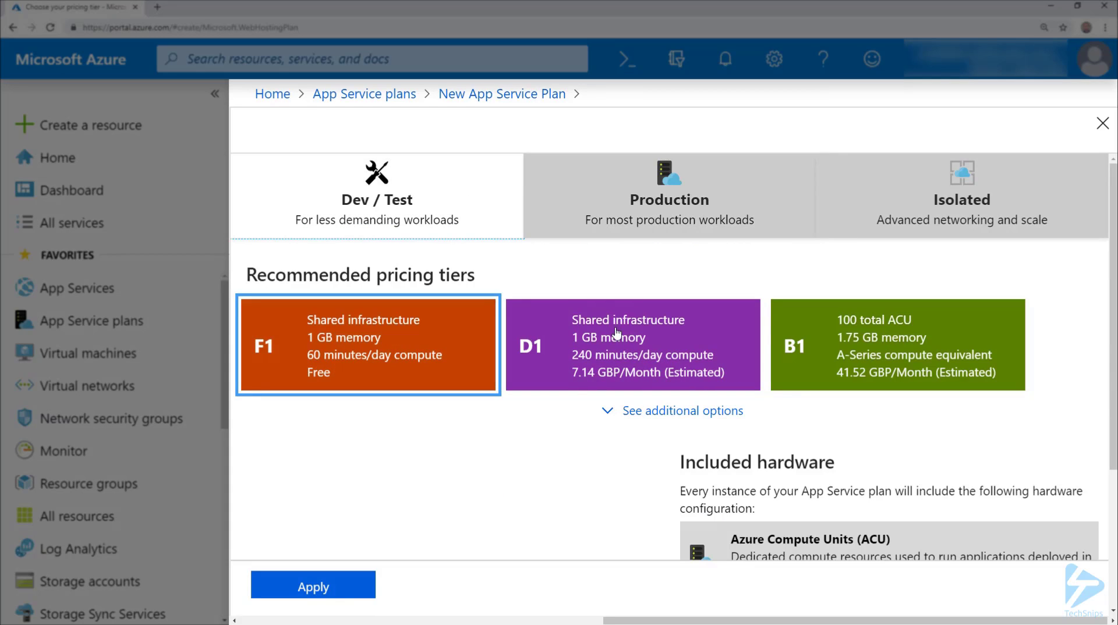
pyautogui.click(550, 330)
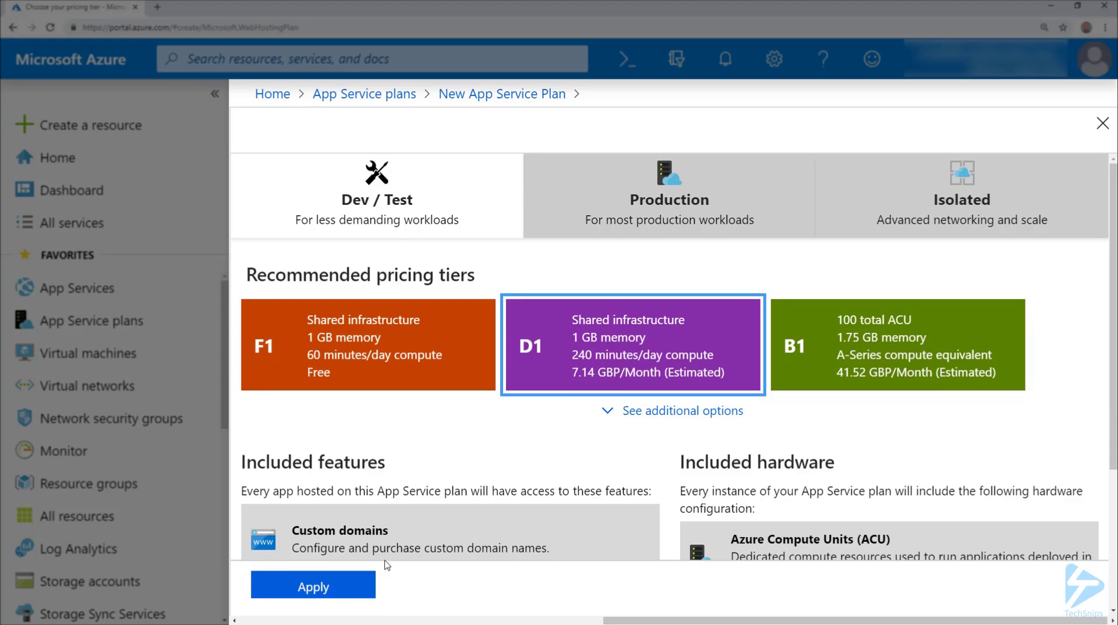
pyautogui.click(360, 587)
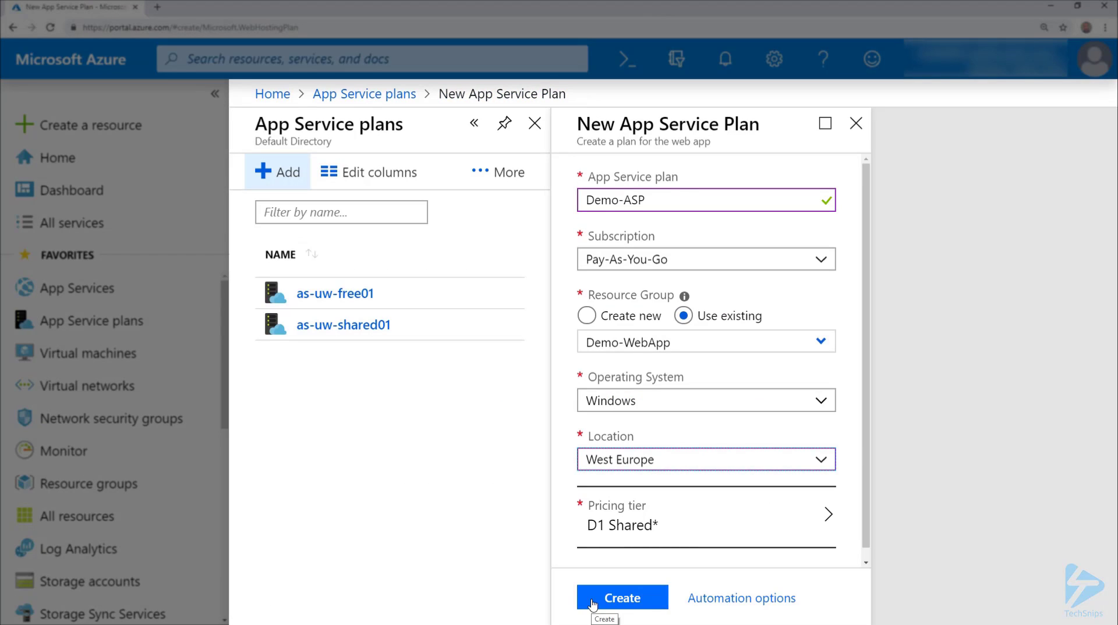
pyautogui.click(593, 599)
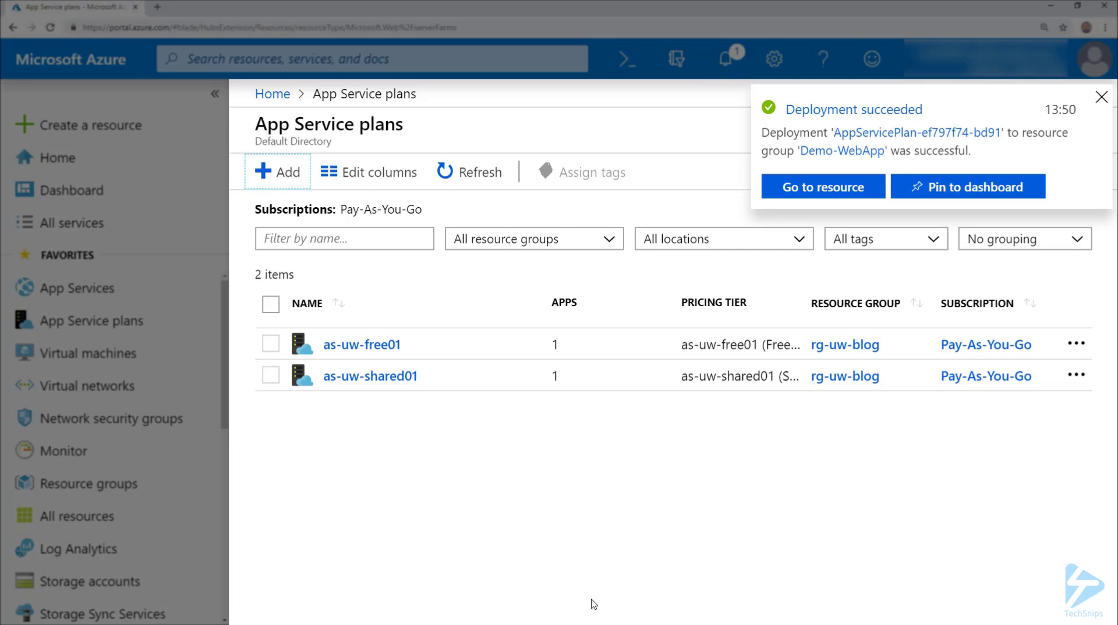
pyautogui.click(469, 175)
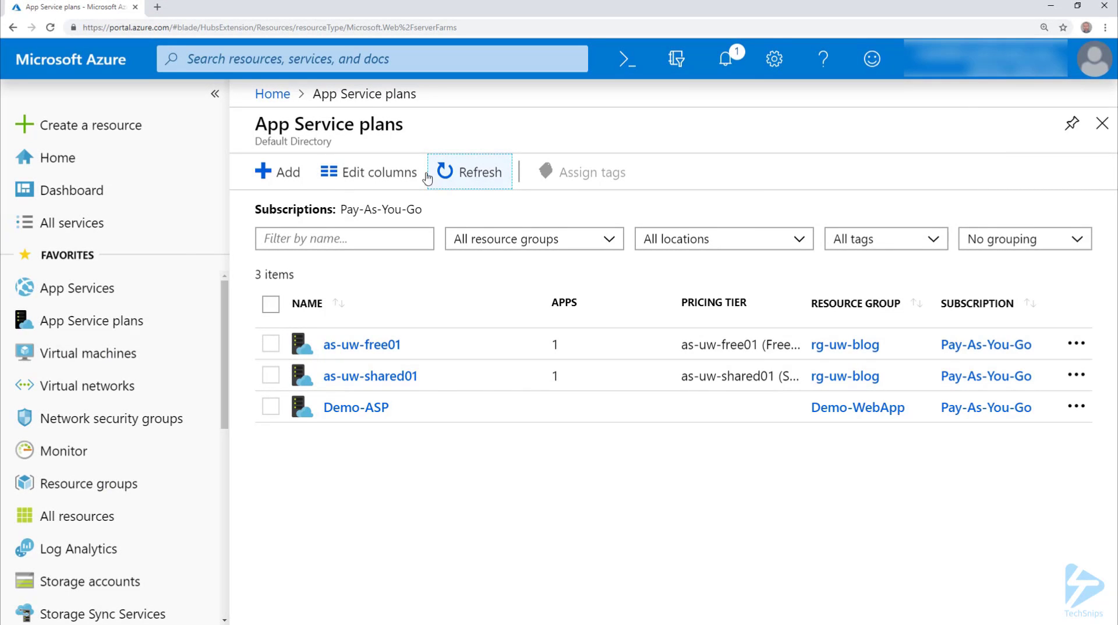
# - Start a new App Service from Microsoft's Web App offering in the Marketplace and name it Demo-WEBAPP001
pyautogui.click(100, 290)
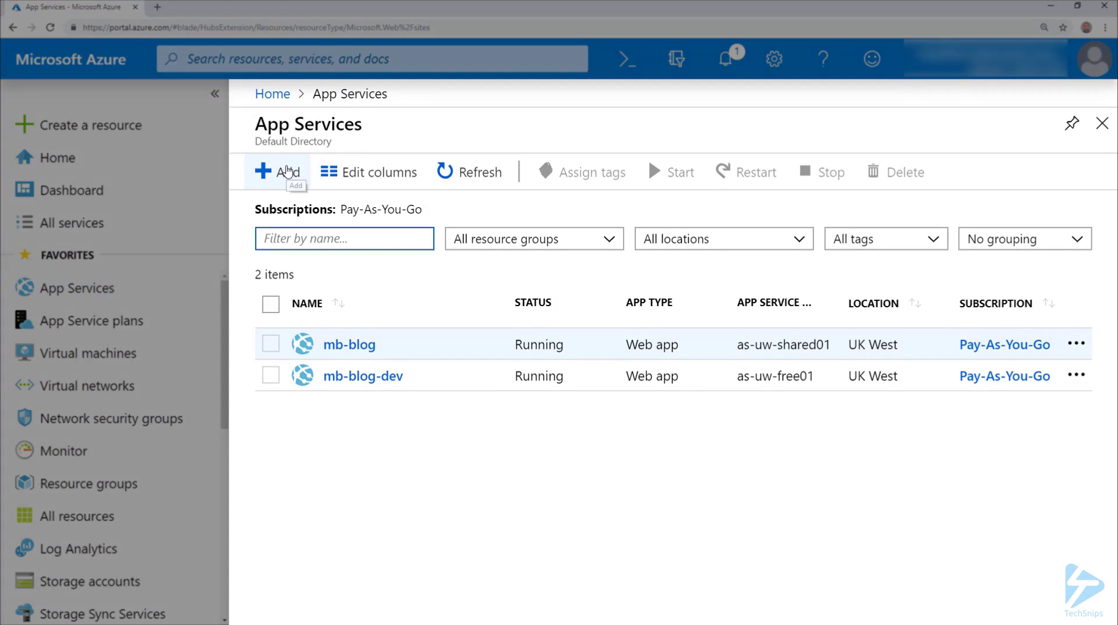
pyautogui.click(287, 170)
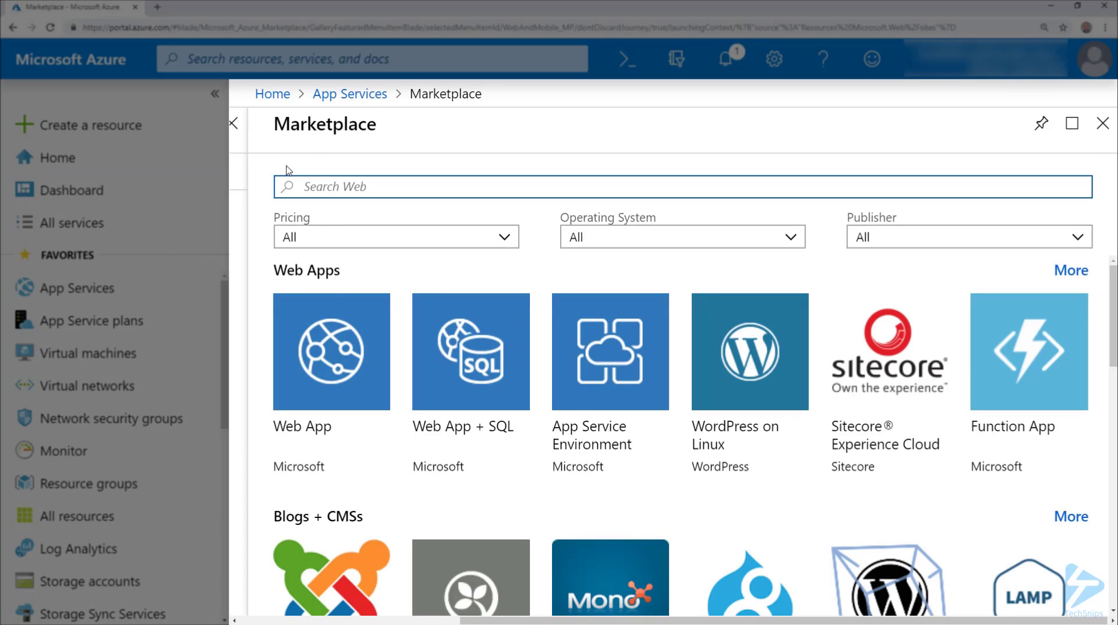
pyautogui.click(331, 324)
pyautogui.scroll(-5, 721, 387)
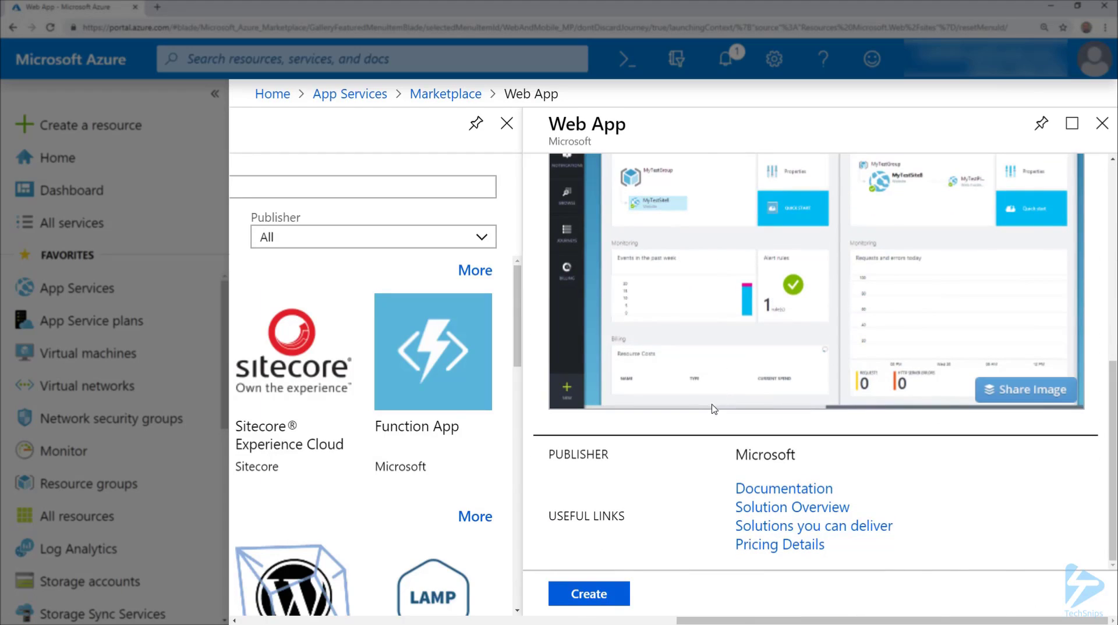
pyautogui.click(613, 594)
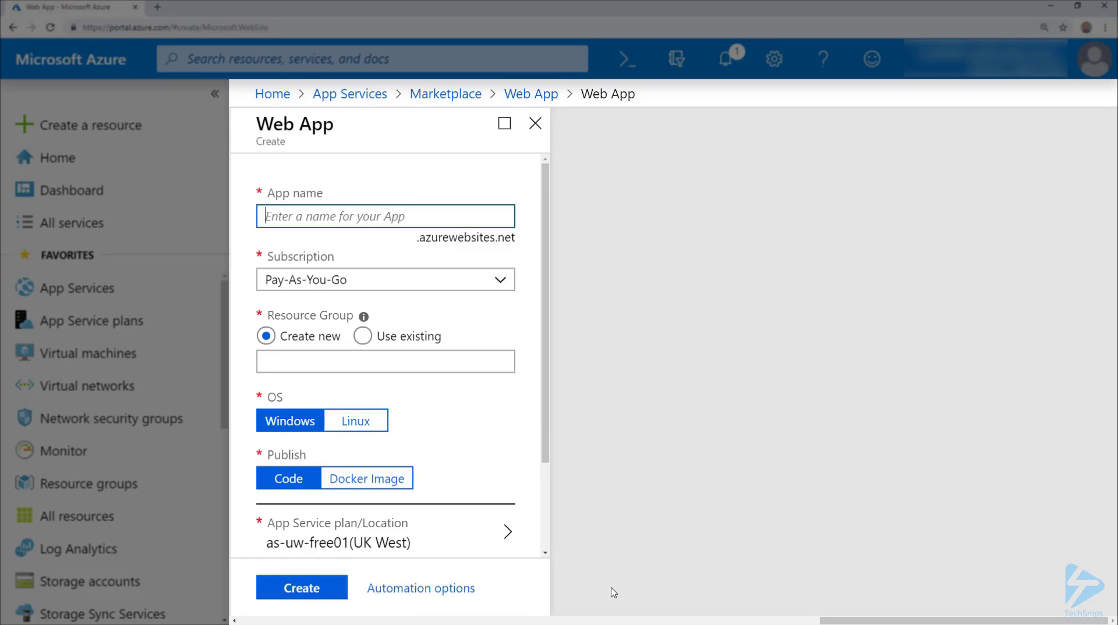
pyautogui.write('Demo-WEBAPP001')
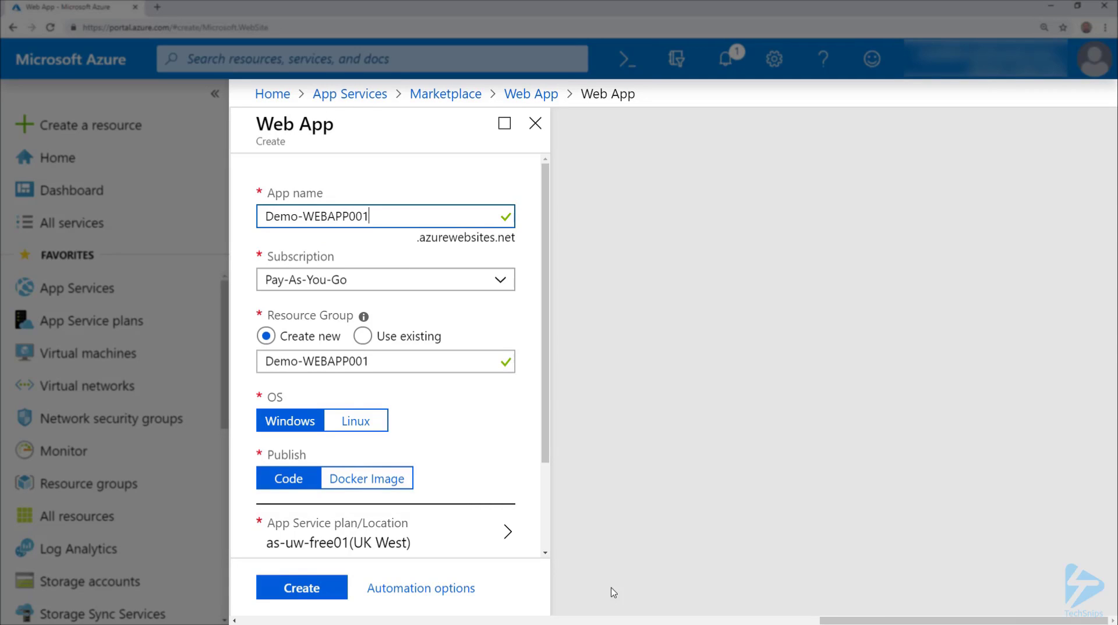
# - Assign the new web app to the existing resource group Demo-WebApp
pyautogui.click(364, 337)
pyautogui.click(491, 363)
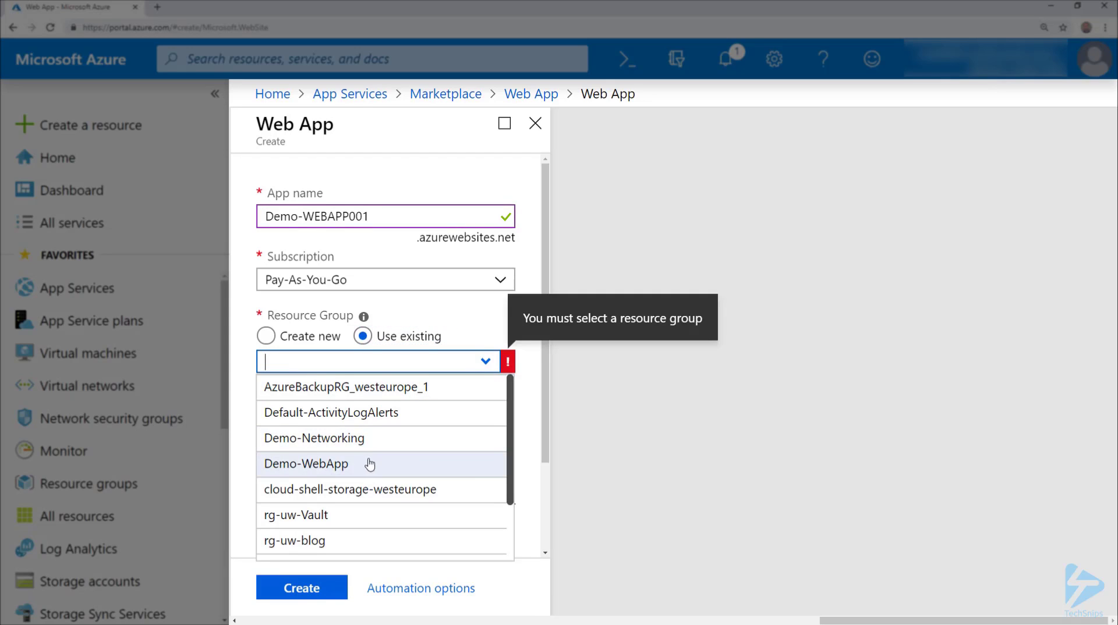
pyautogui.click(365, 464)
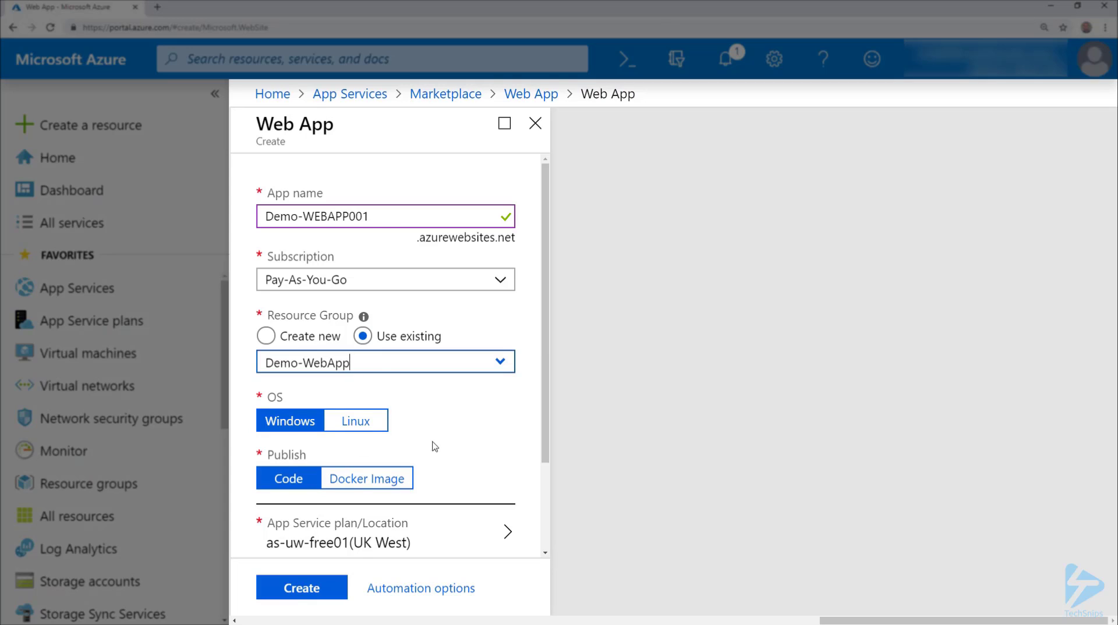
# - Place the web app on the Demo-ASP plan in West Europe and create it
pyautogui.scroll(-2, 443, 448)
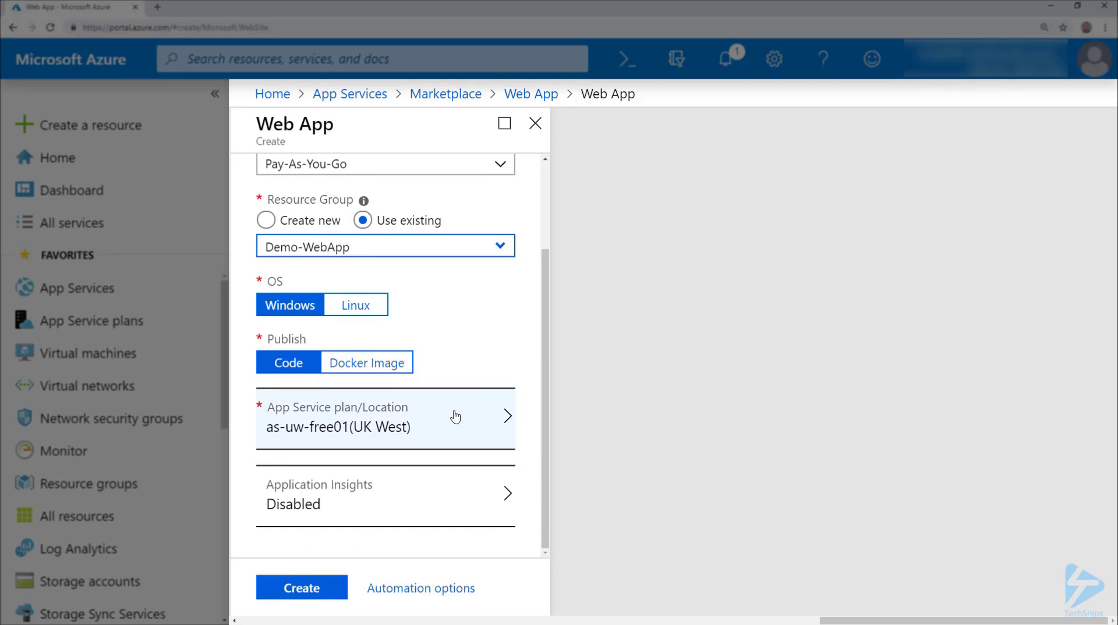
pyautogui.click(456, 417)
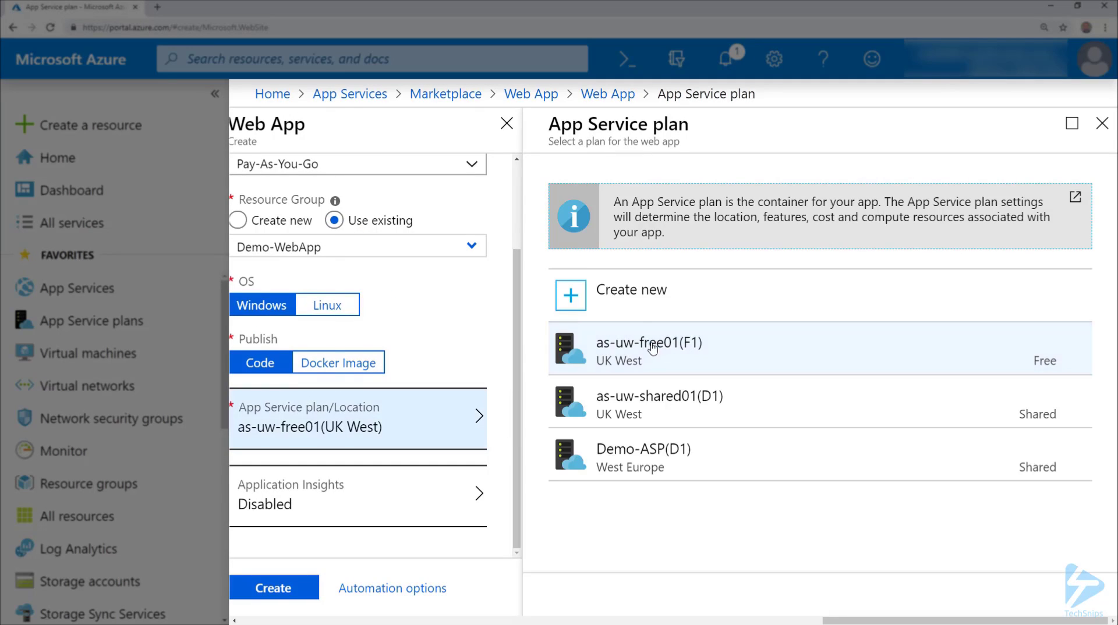
pyautogui.click(689, 467)
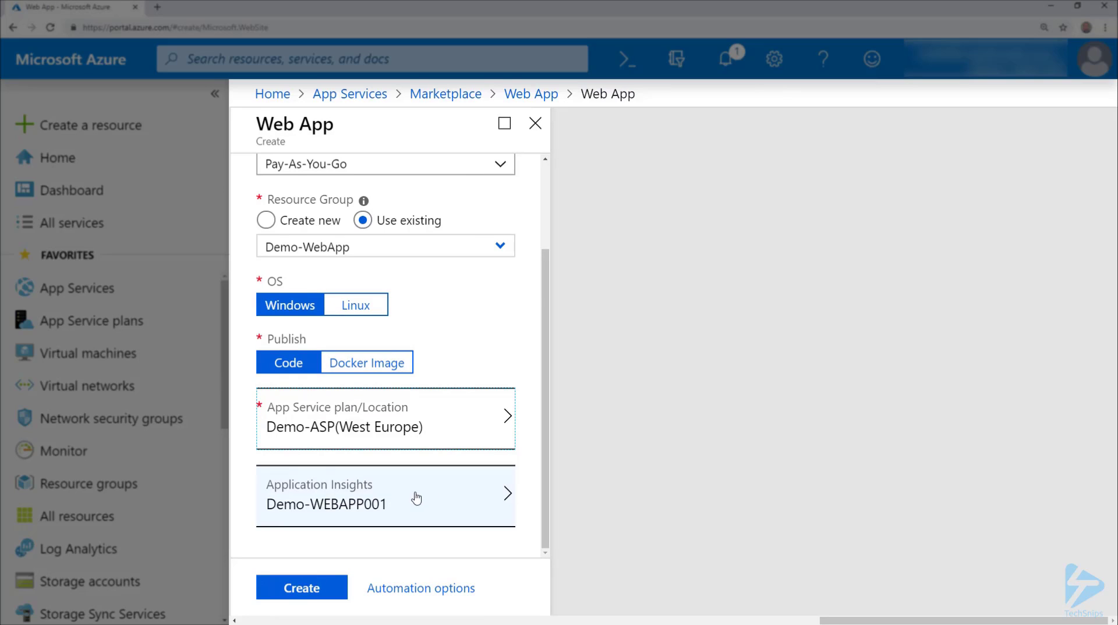
pyautogui.click(328, 592)
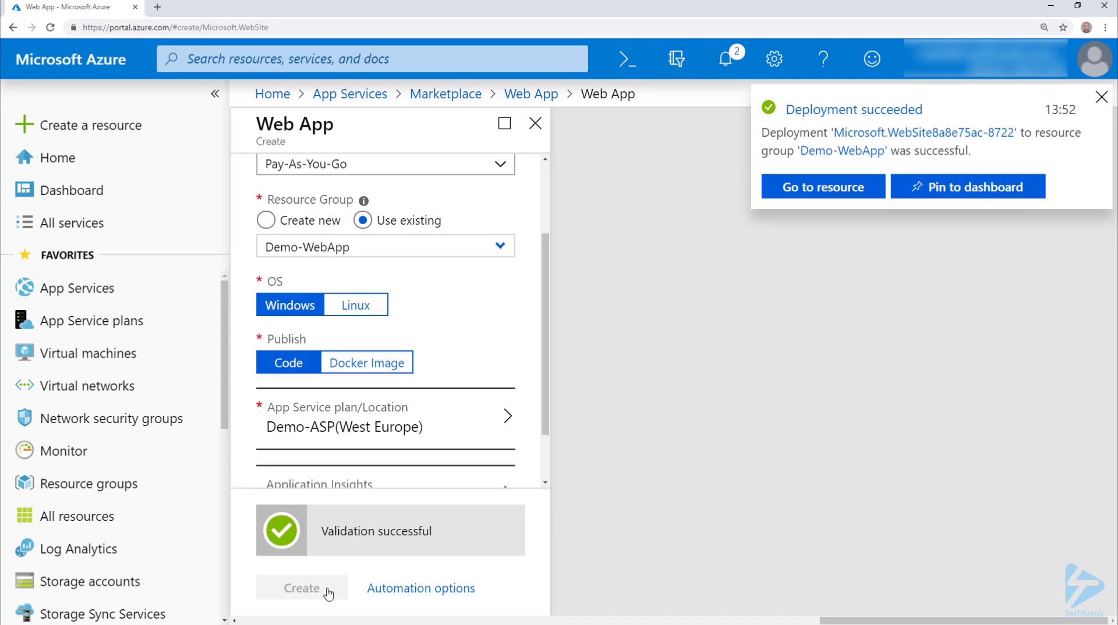
# - Open Demo-WEBAPP001 from the App Services list, check its live site through its URL, and return to the app's overview
pyautogui.click(102, 298)
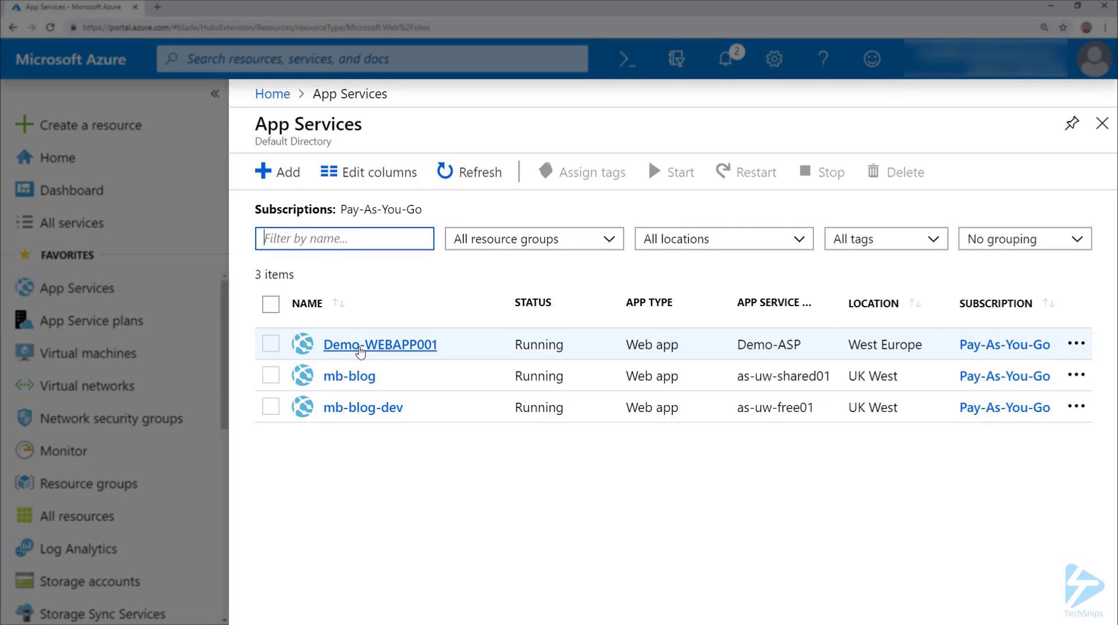
pyautogui.click(360, 349)
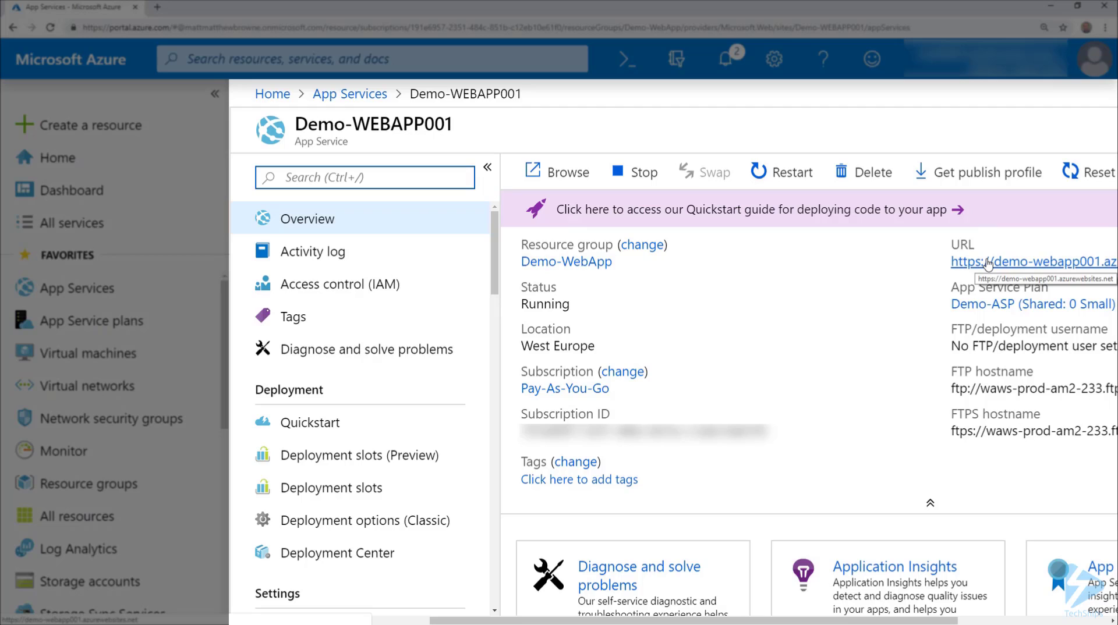
pyautogui.click(989, 263)
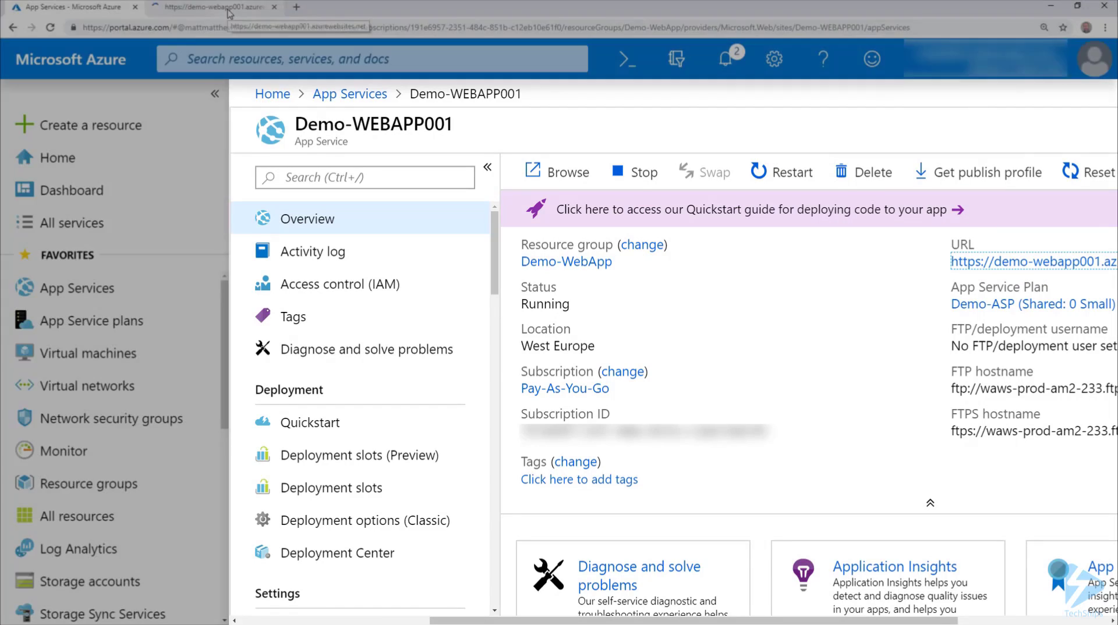
pyautogui.click(230, 13)
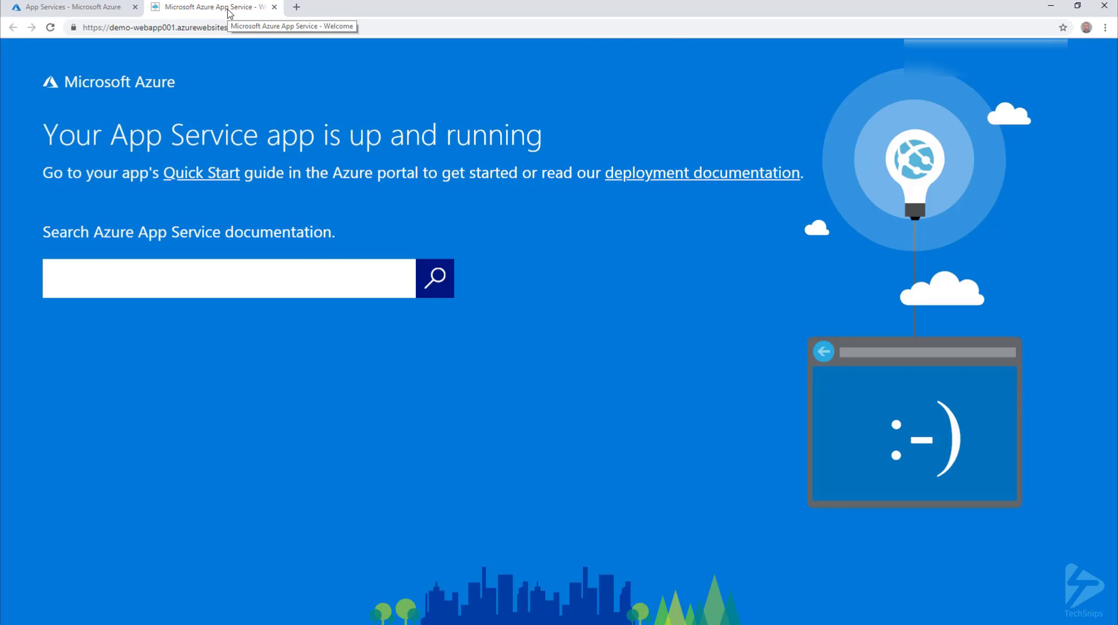
pyautogui.click(99, 12)
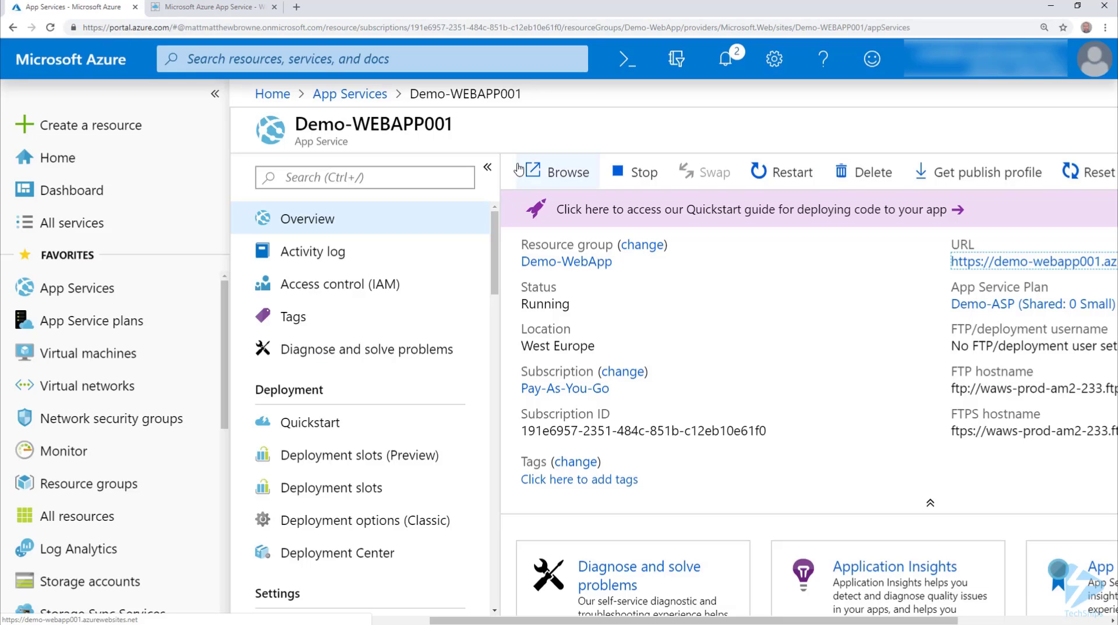
# - Download the publish profile of Demo-WEBAPP001 and show the downloaded PublishSettings file in its folder
pyautogui.click(969, 179)
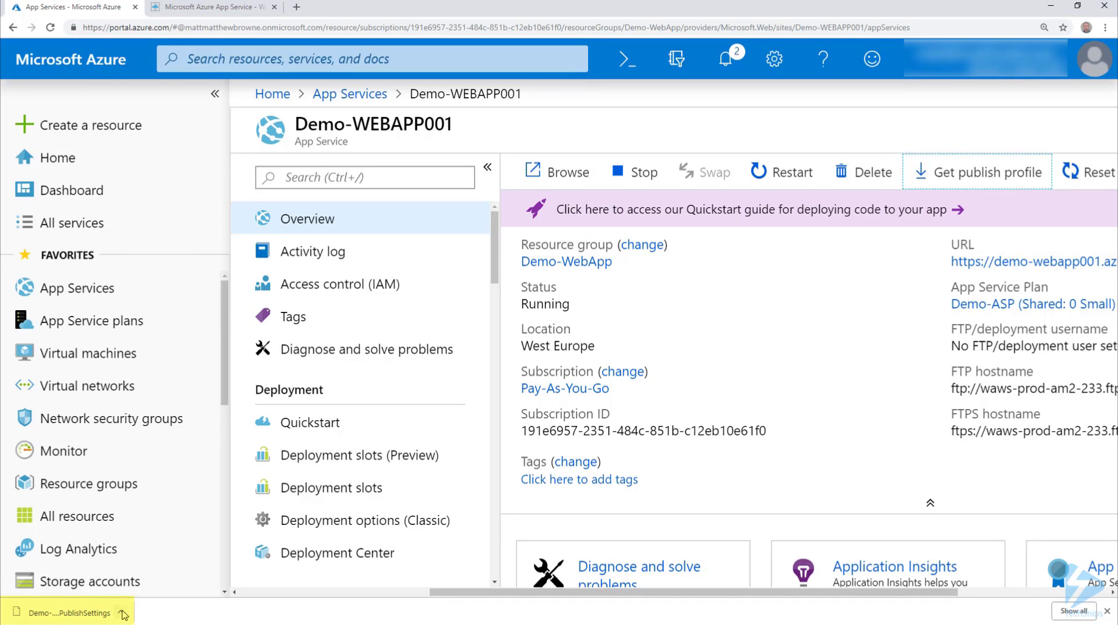
pyautogui.click(120, 612)
pyautogui.click(162, 573)
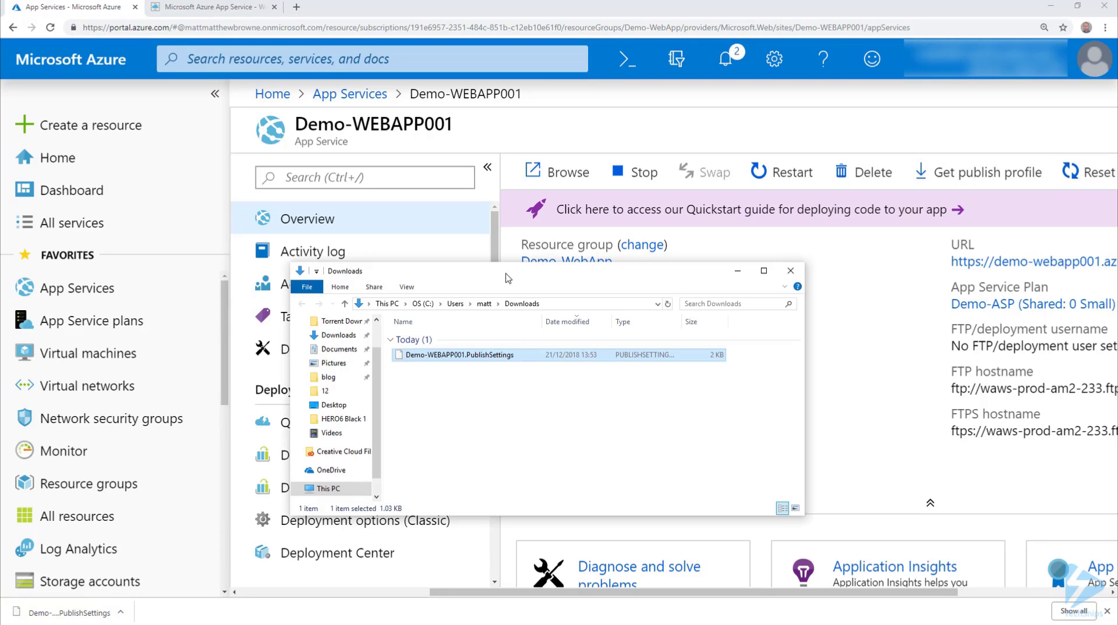
# - View the downloaded PublishSettings file in the browser, switch to FileZilla, and copy the FTP profile's user name $Demo-WEBAPP001 into the connection's username
pyautogui.moveTo(484, 354); pyautogui.dragTo(426, 174)
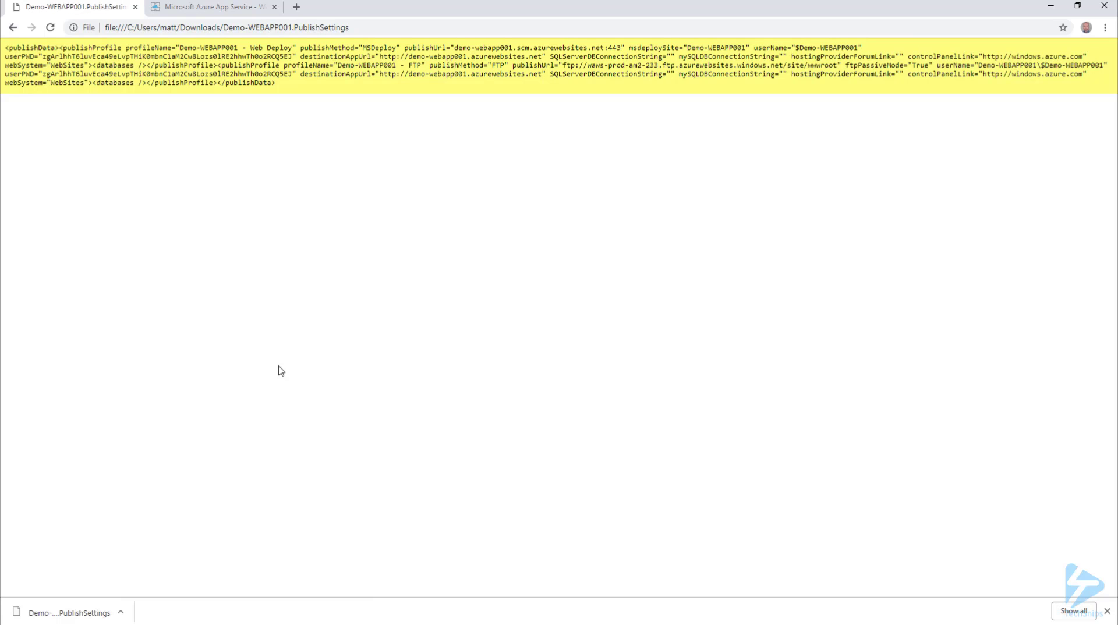
pyautogui.hotkey('alt', 'Tab')
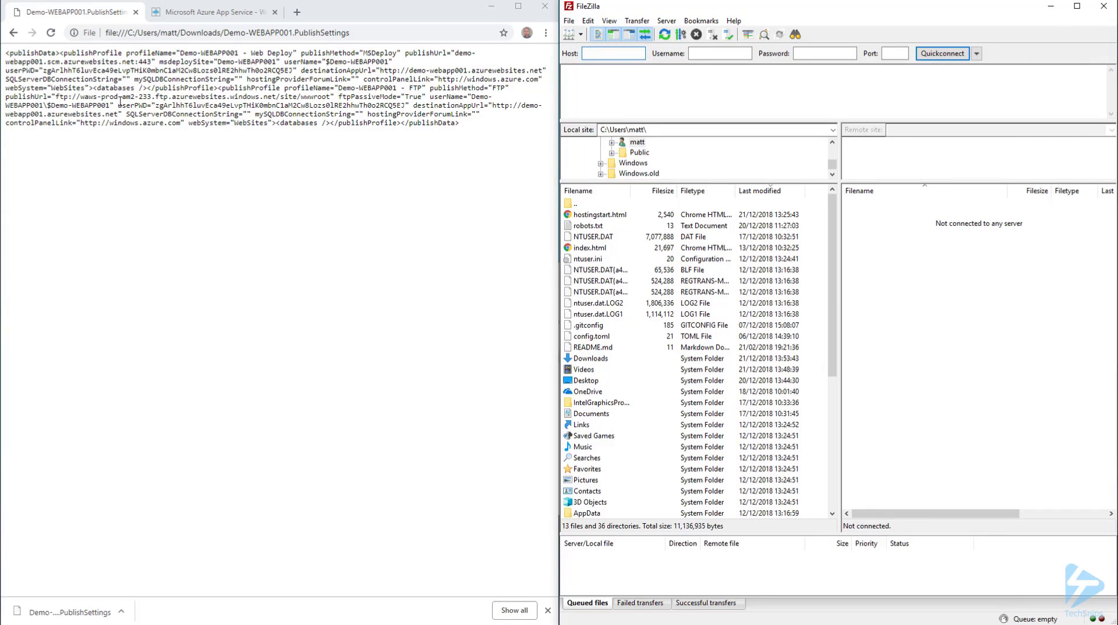
pyautogui.moveTo(47, 106); pyautogui.dragTo(112, 107)
pyautogui.hotkey('ctrl', 'c')
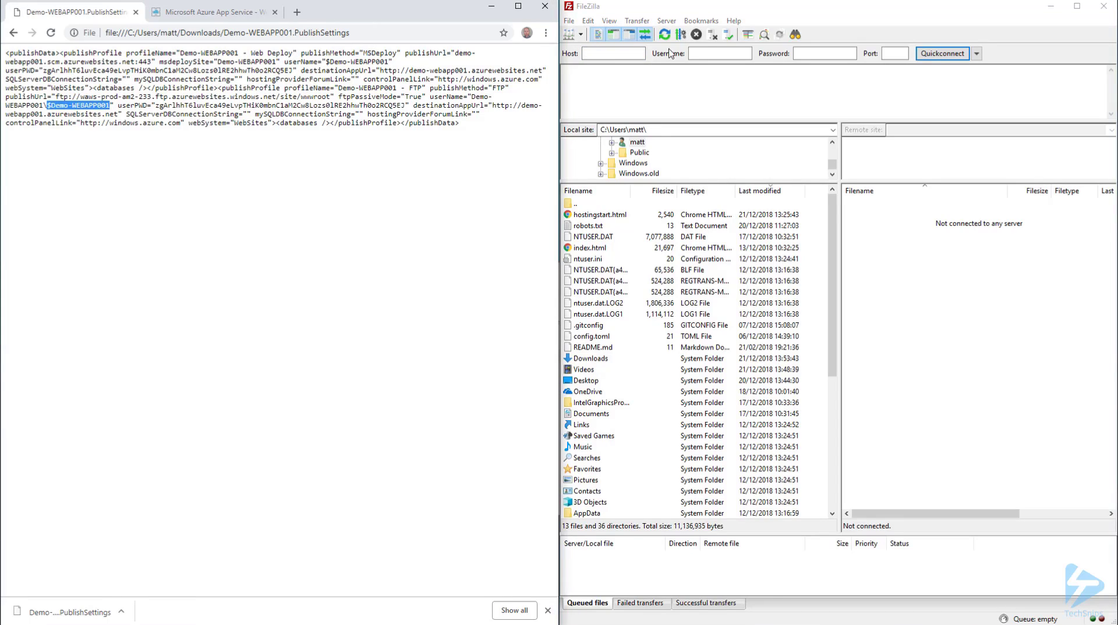
pyautogui.click(706, 55)
pyautogui.hotkey('ctrl', 'v')
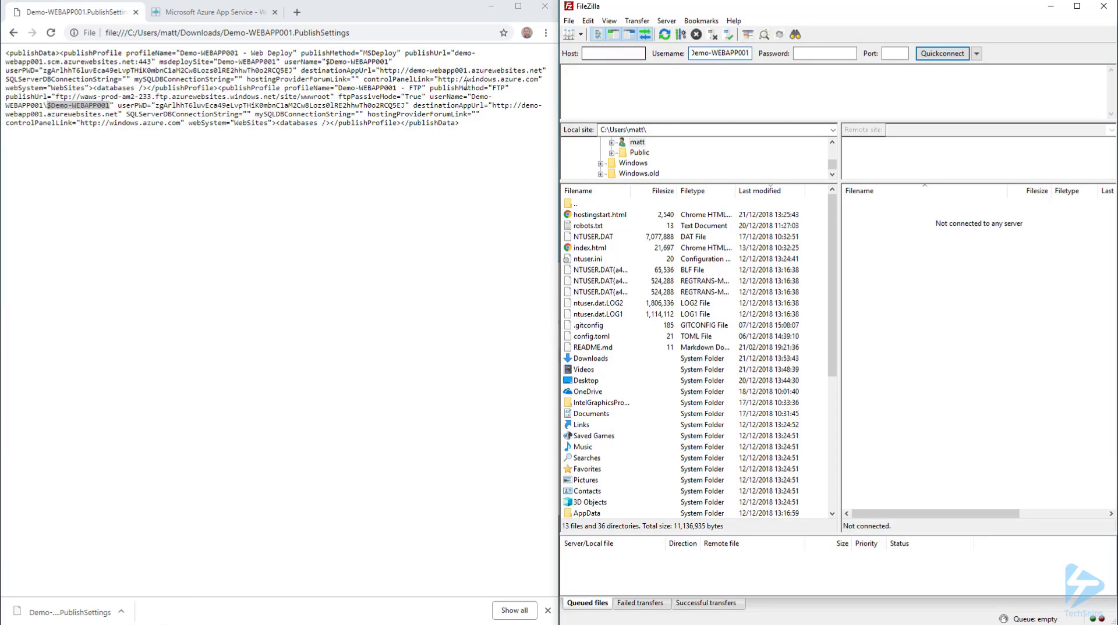
# - Copy the FTP profile's password from the publish settings into the connection's password field
pyautogui.moveTo(154, 106); pyautogui.dragTo(408, 106)
pyautogui.click(812, 54)
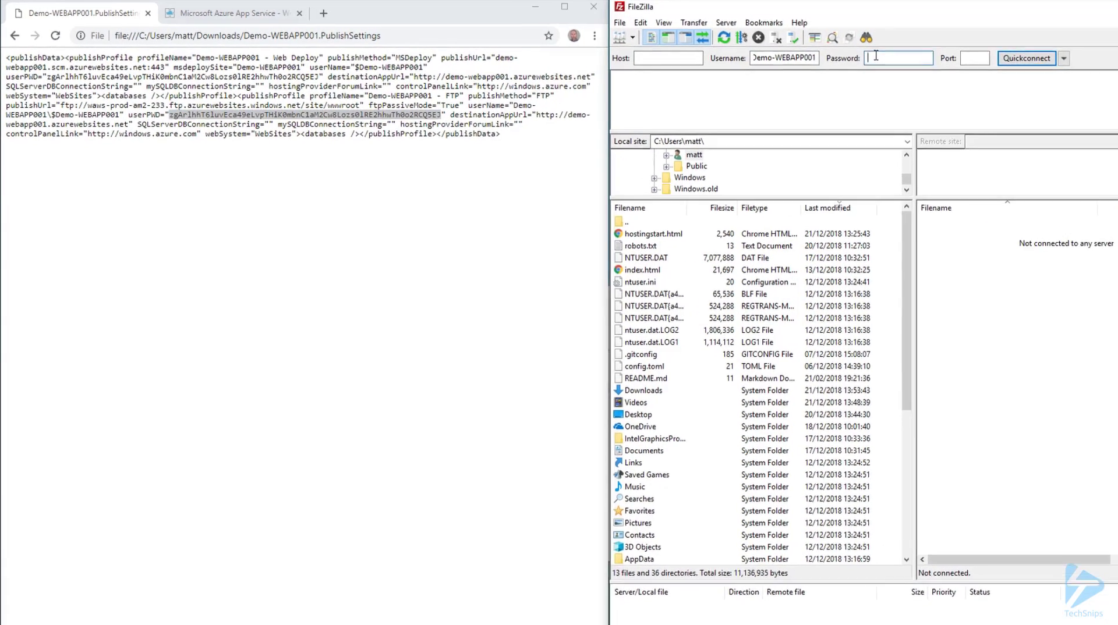
pyautogui.hotkey('ctrl', 'v')
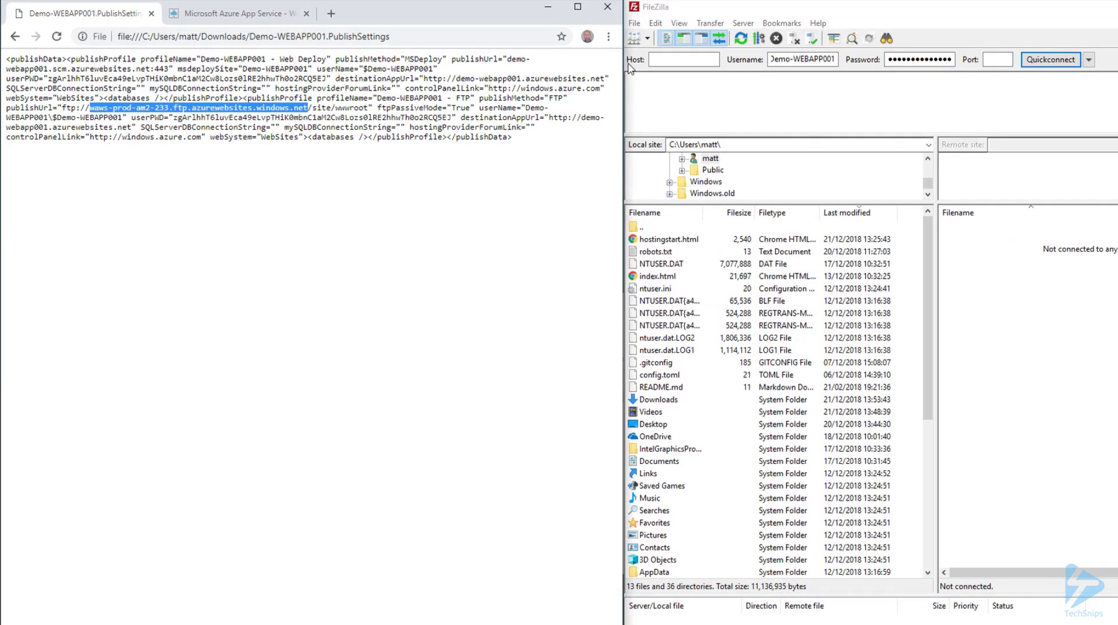
# - Set the host to waws-prod-am2-233.ftp.azurewebsites.windows.net, connect, and trust the server's certificate for future sessions
pyautogui.click(699, 59)
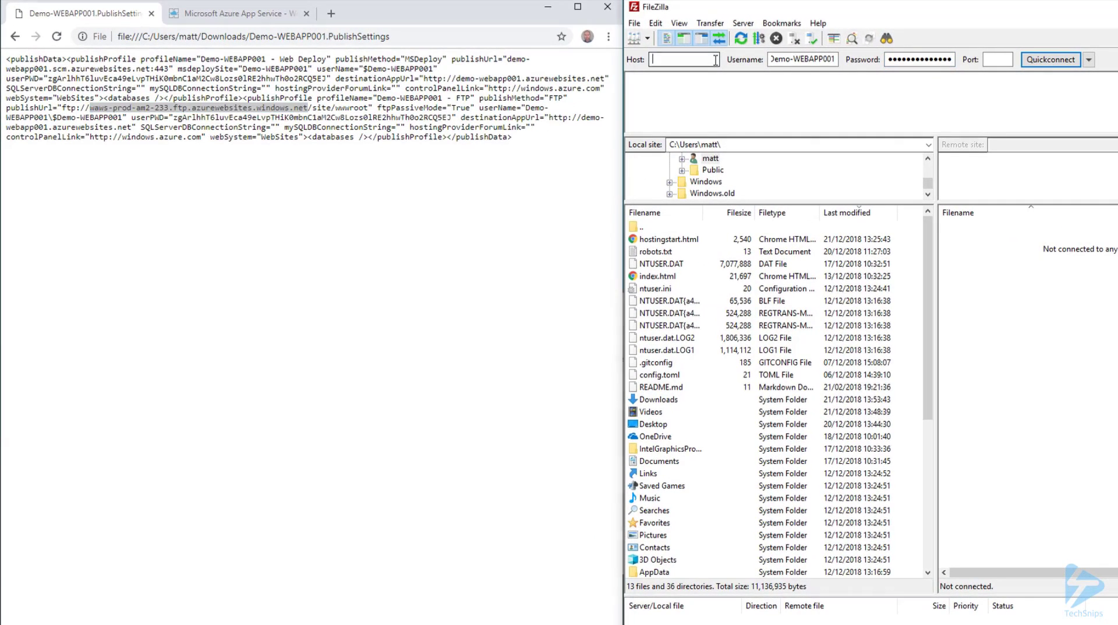
pyautogui.write('waws-prod-am2-233.ftp.azurewebsites.windows.net')
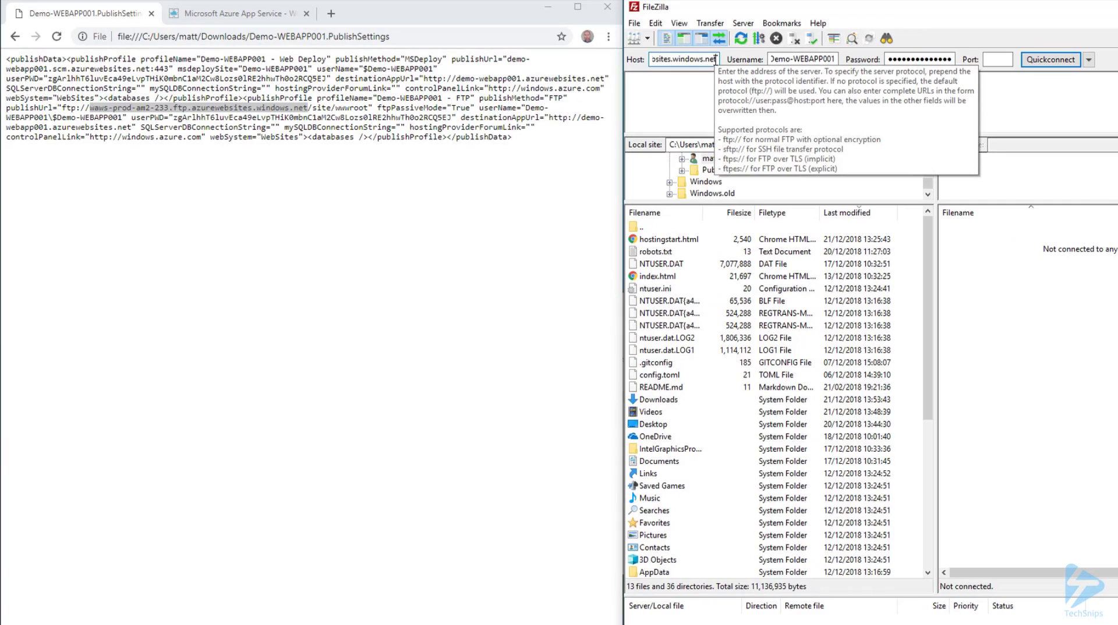
pyautogui.press('Return')
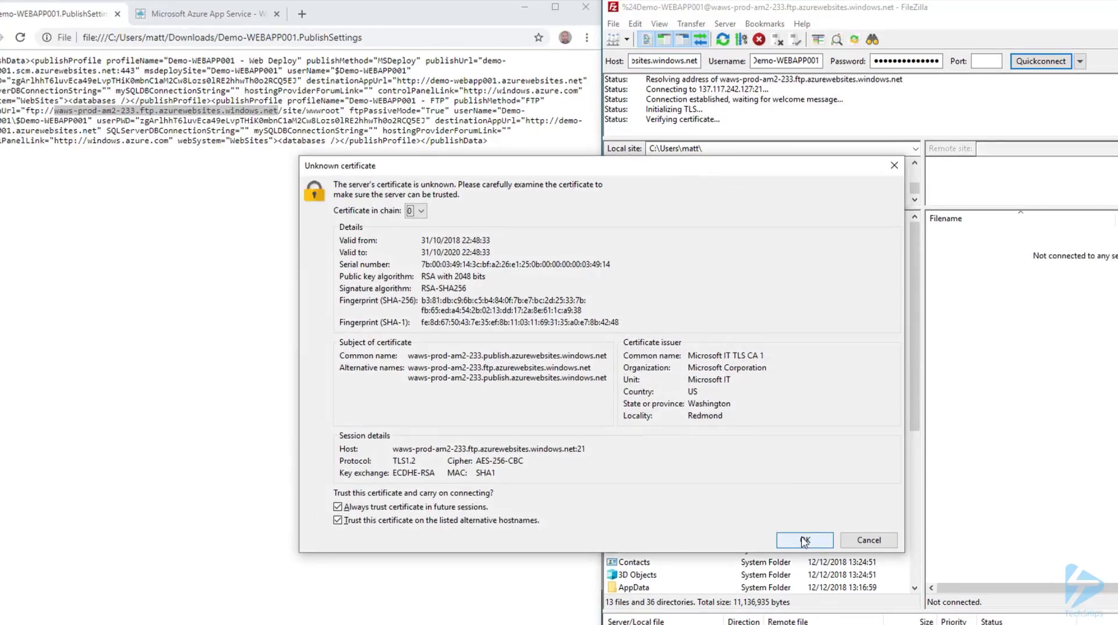
pyautogui.click(804, 541)
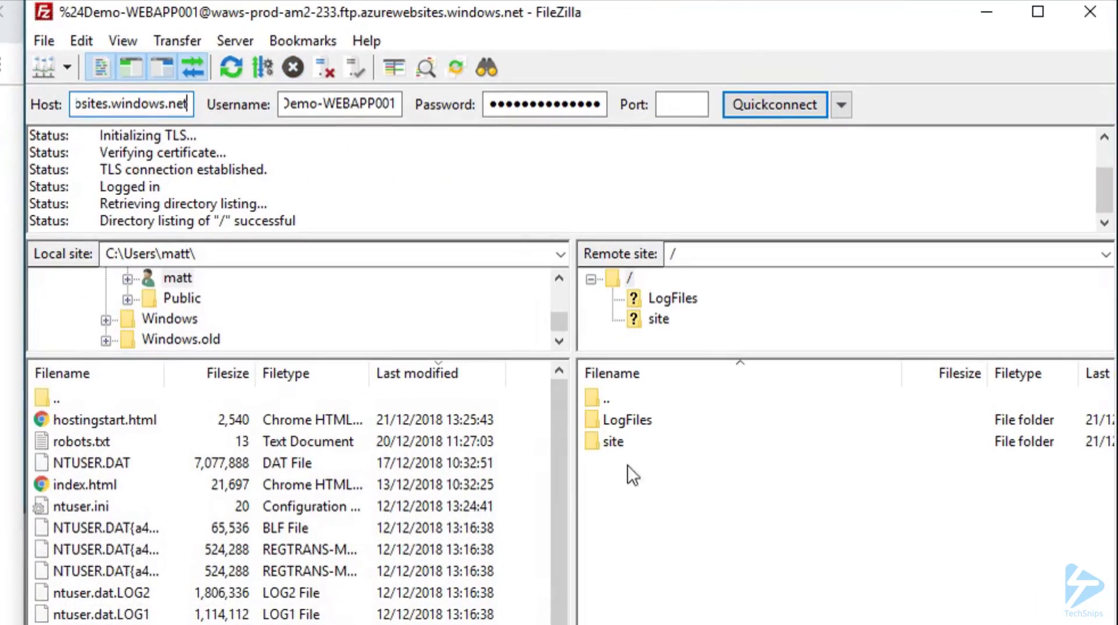
# - Open the wwwroot folder inside the site folder on the remote server
pyautogui.doubleClick(610, 436)
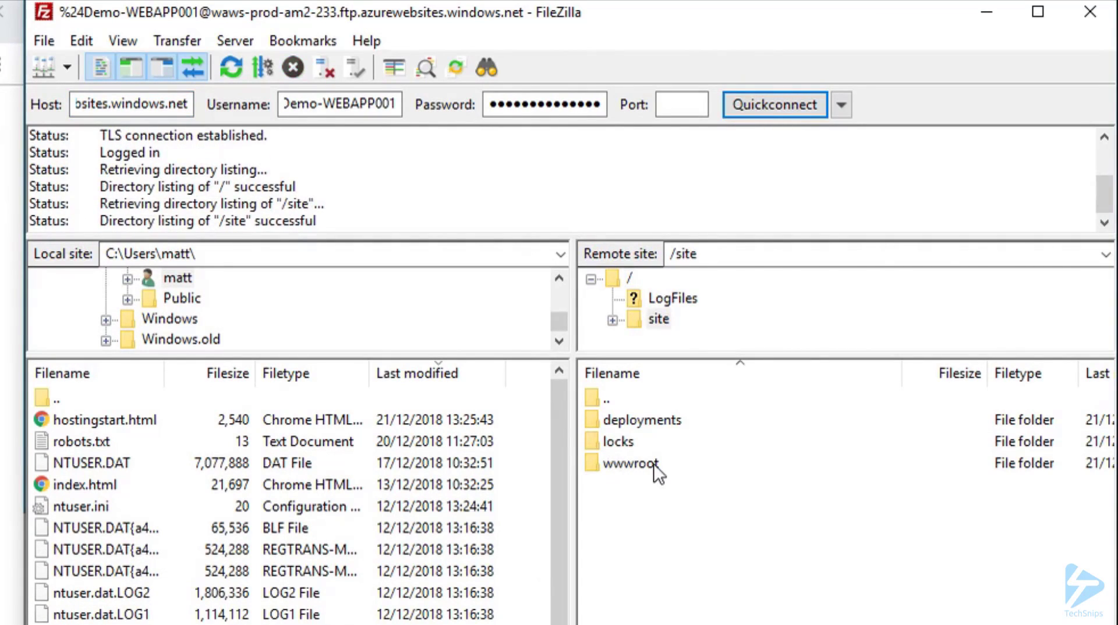
pyautogui.doubleClick(654, 463)
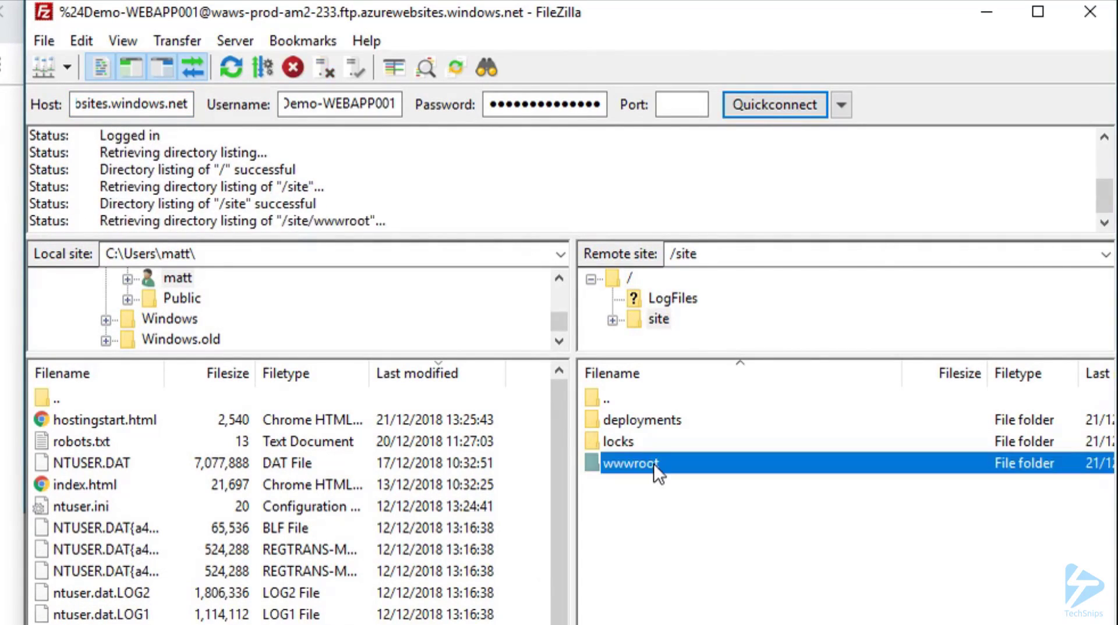